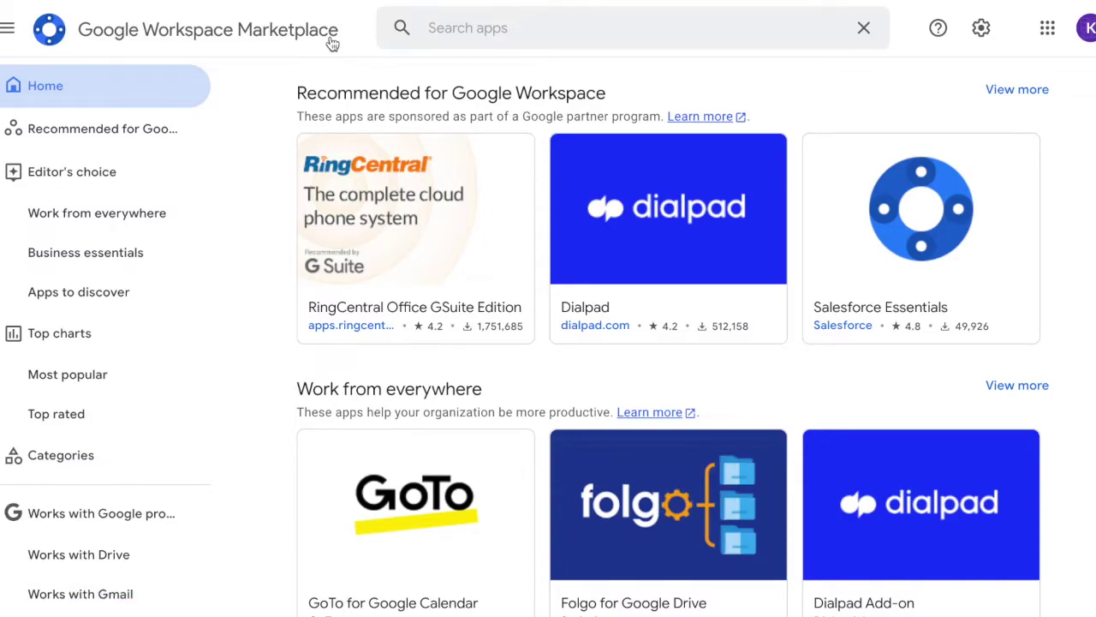
# Search the Marketplace for 'Kanbanchi' and read the Kanbanchi Task and Project Management listing overview.
pyautogui.click(466, 28)
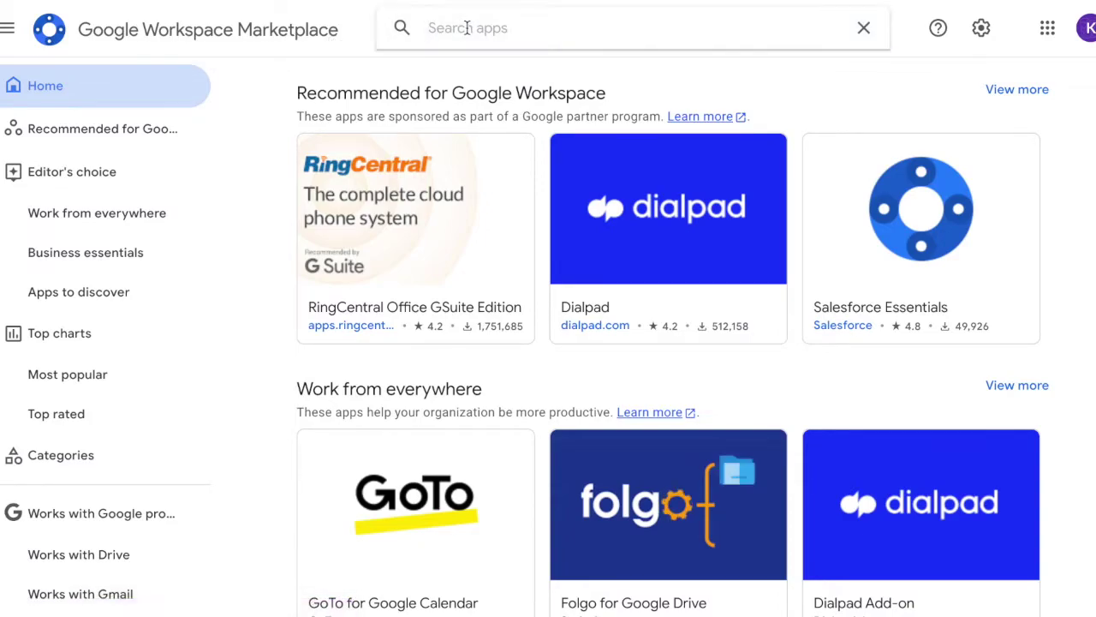
pyautogui.write('Kanba')
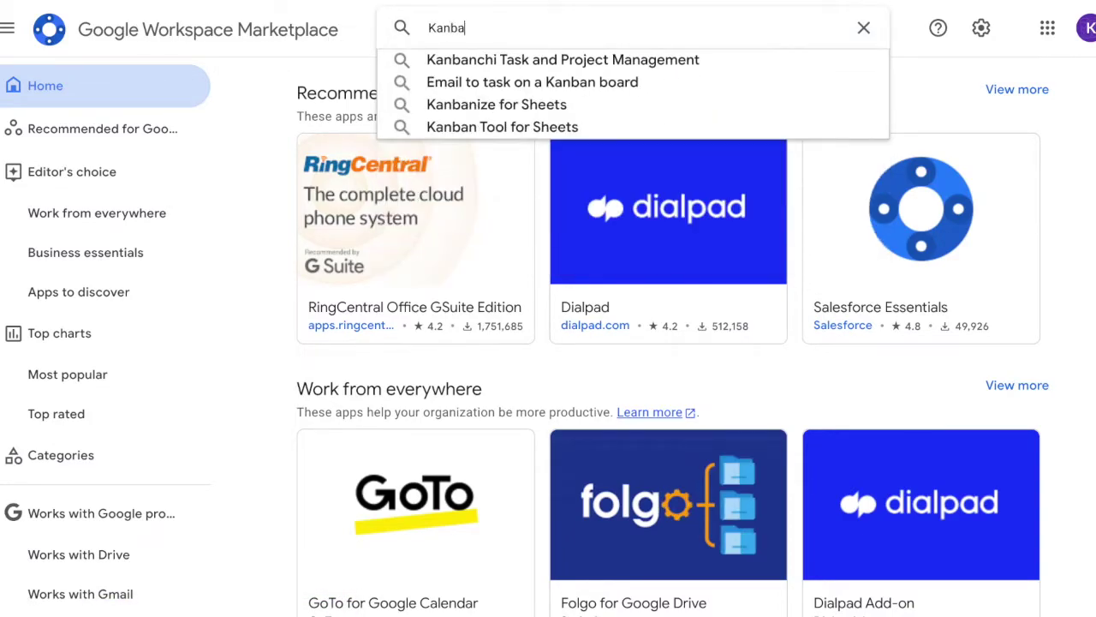
pyautogui.write('nchi')
pyautogui.press('Return')
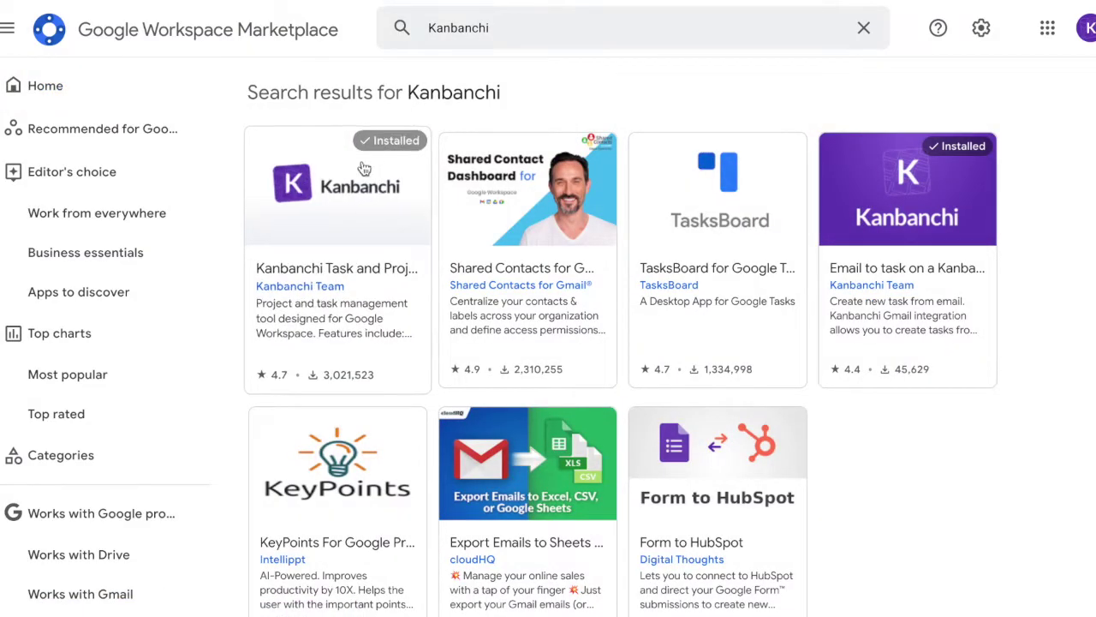
pyautogui.click(337, 205)
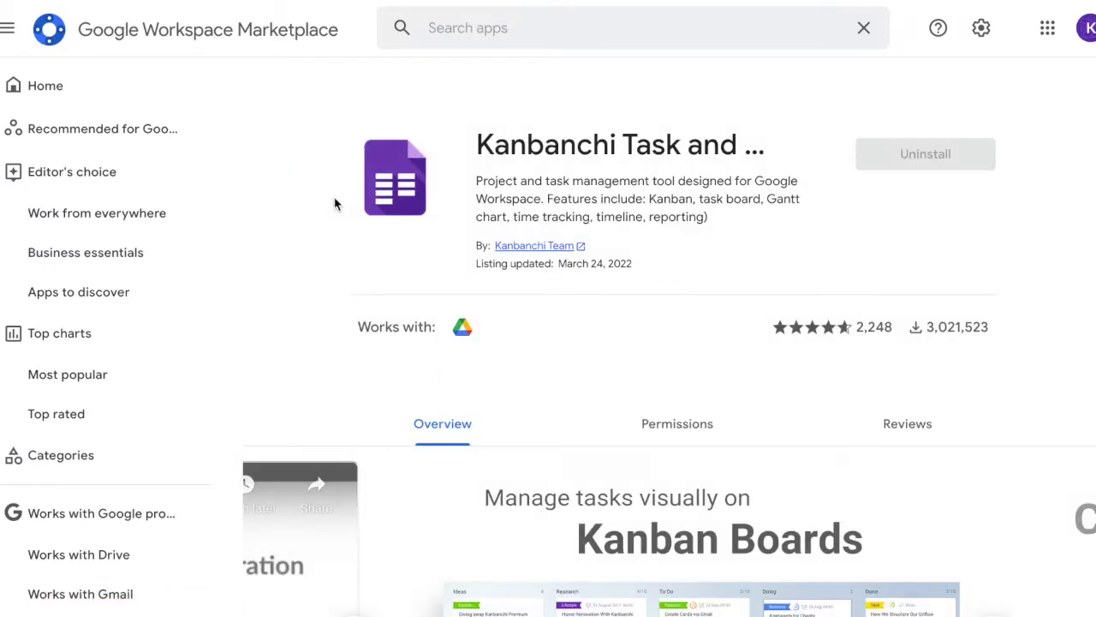
pyautogui.scroll(-3, 479, 325)
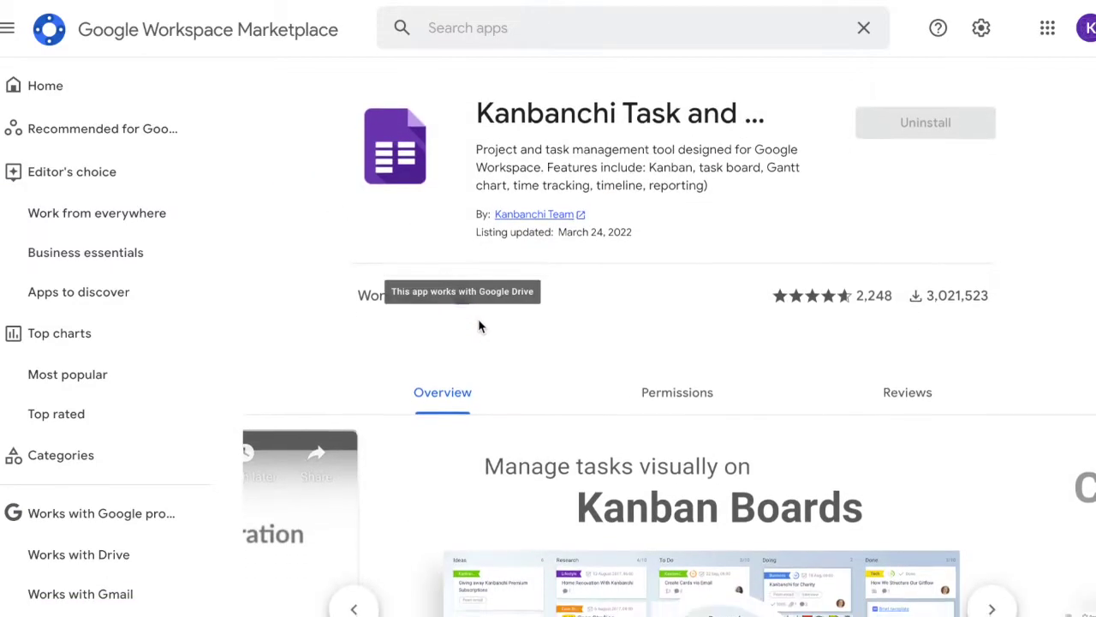
pyautogui.scroll(-5, 479, 325)
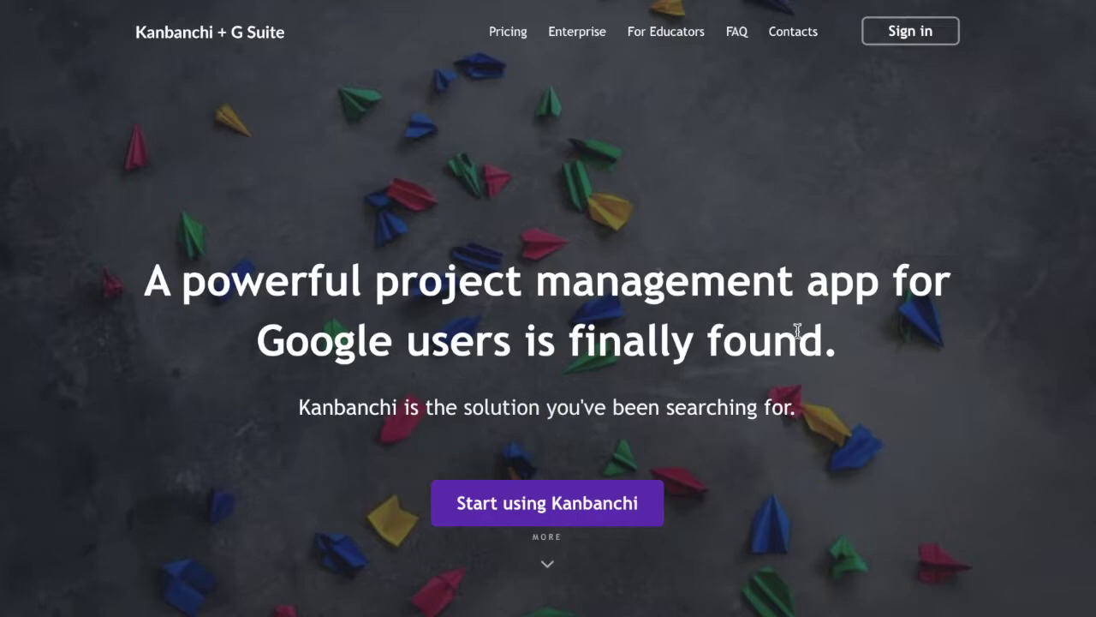
# Scroll the Kanbanchi landing page down to the Kanbanchi Benefits feature cards.
pyautogui.scroll(-4, 797, 331)
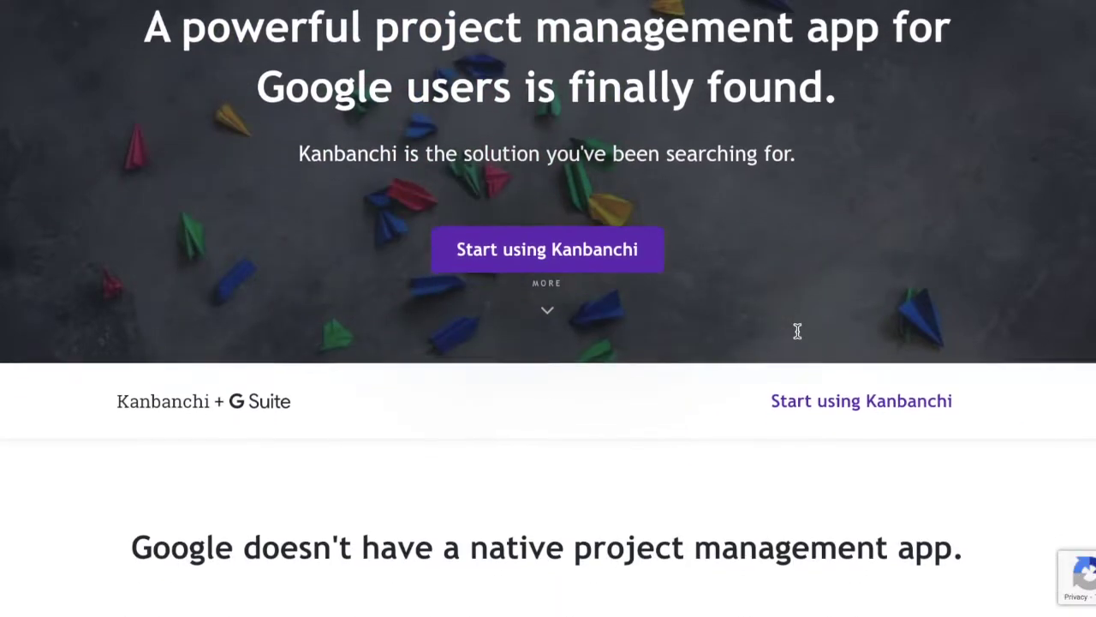
pyautogui.scroll(-4, 797, 334)
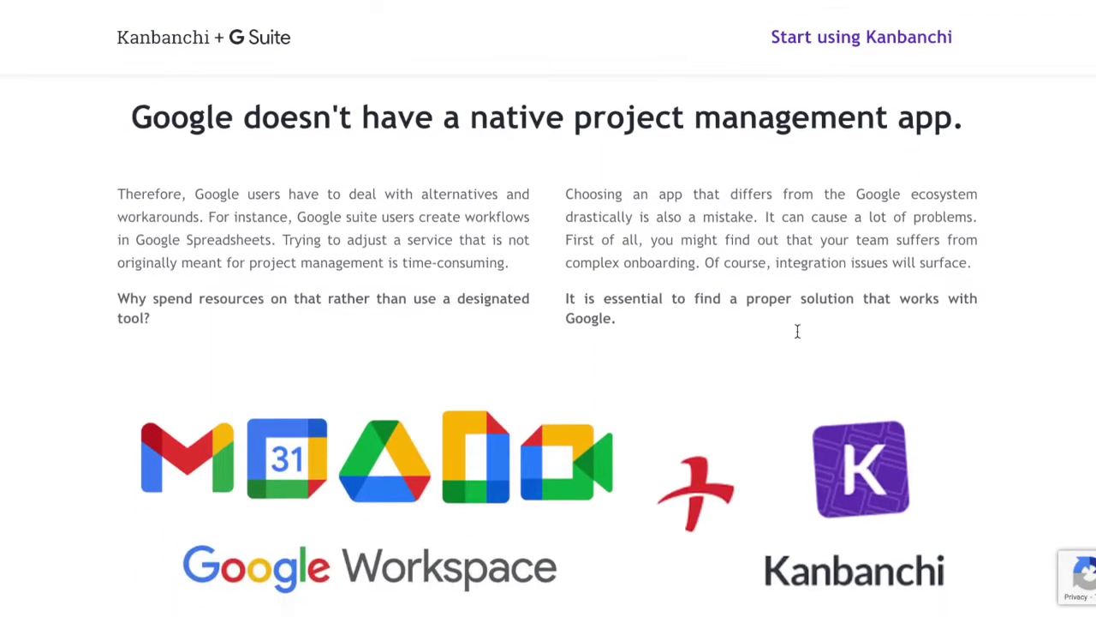
pyautogui.scroll(1, 797, 334)
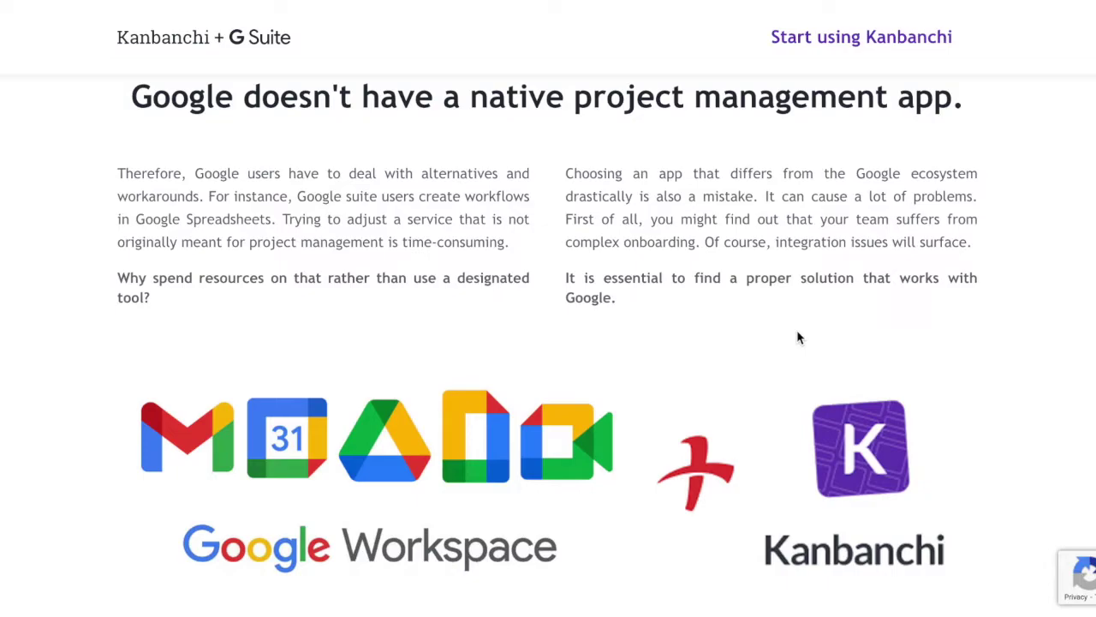
pyautogui.scroll(-4, 796, 337)
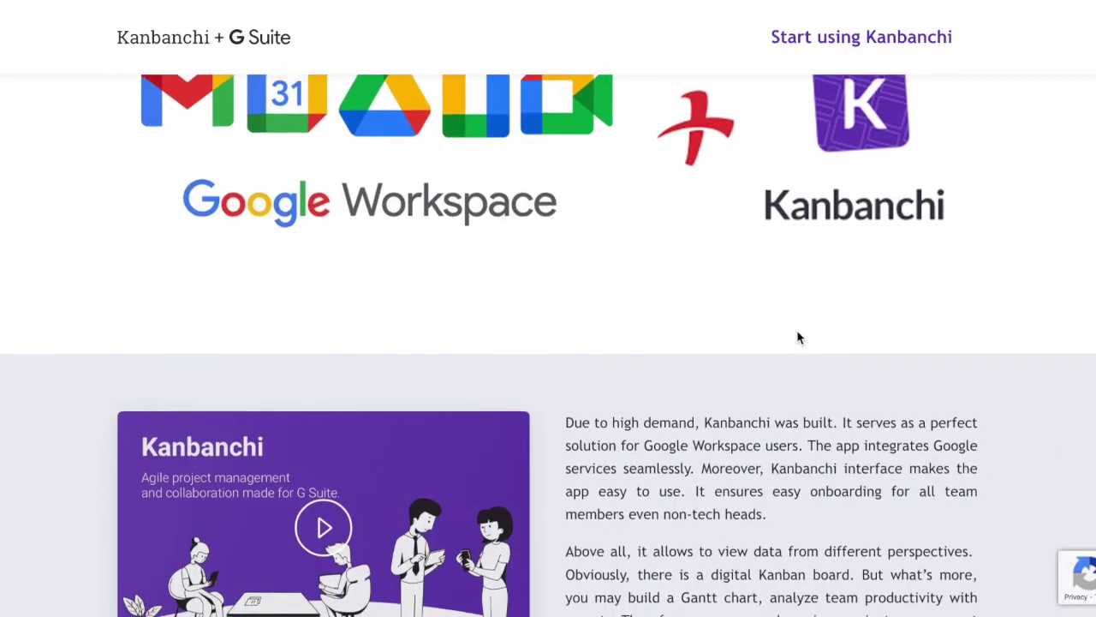
pyautogui.scroll(-6, 796, 336)
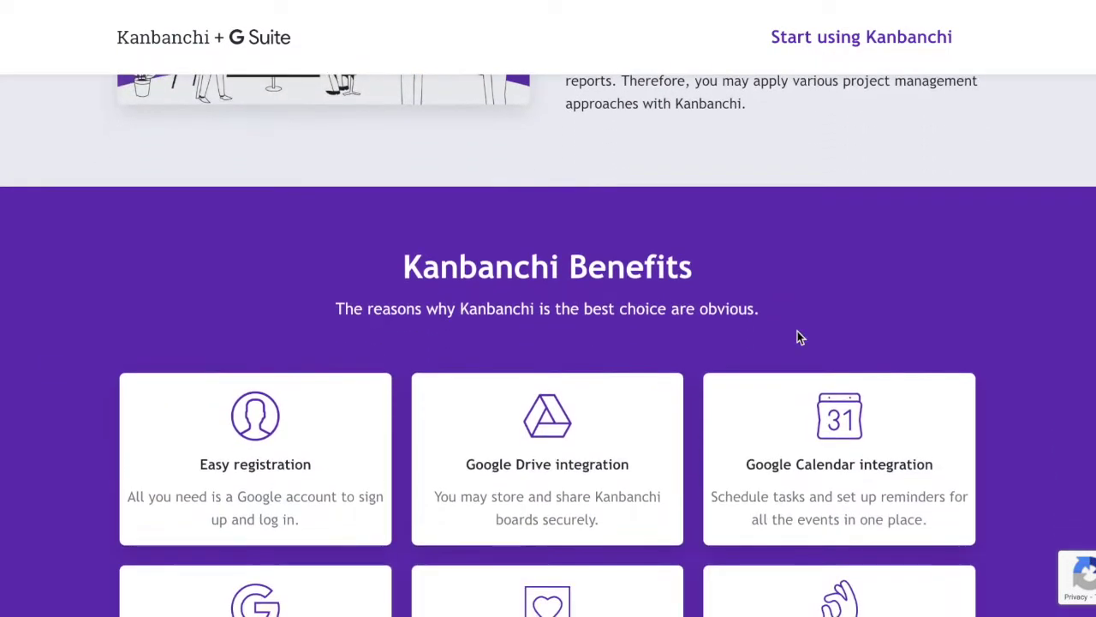
pyautogui.scroll(-2, 797, 337)
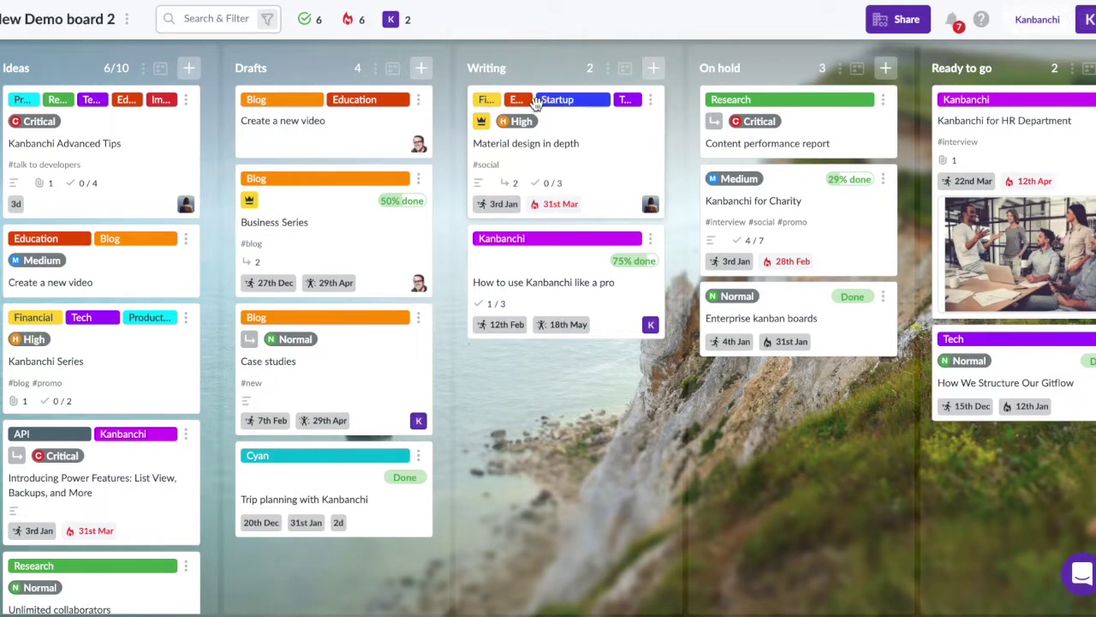
# Open the Kanbanchi Advanced Tips card in the Ideas list.
pyautogui.click(143, 167)
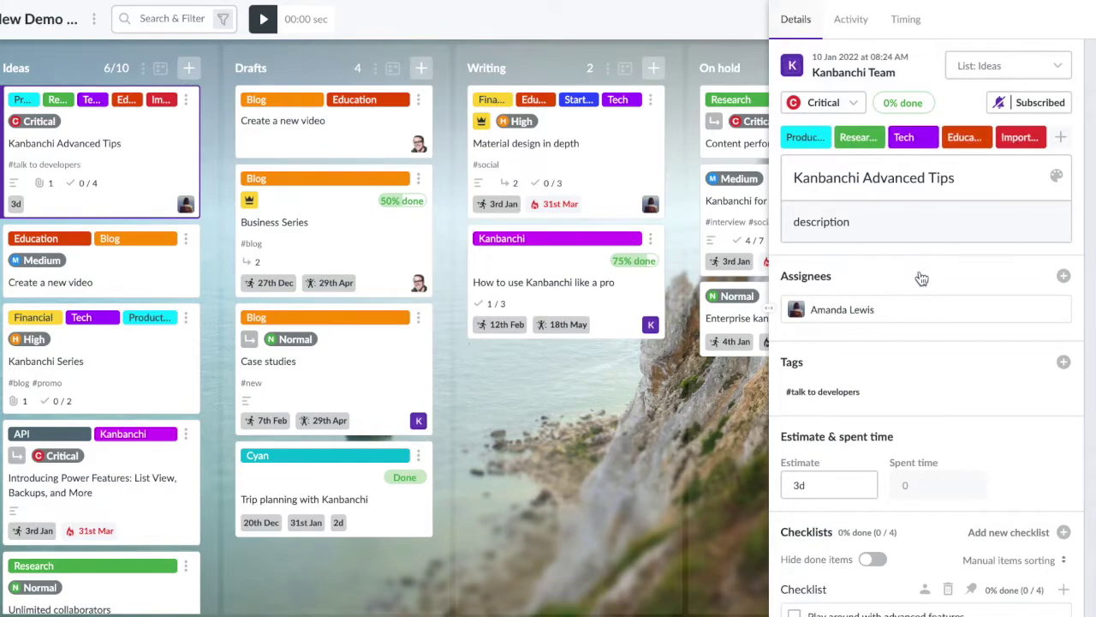
# Add another team member as a second assignee on the Advanced Tips card.
pyautogui.scroll(-1, 921, 278)
pyautogui.click(1064, 210)
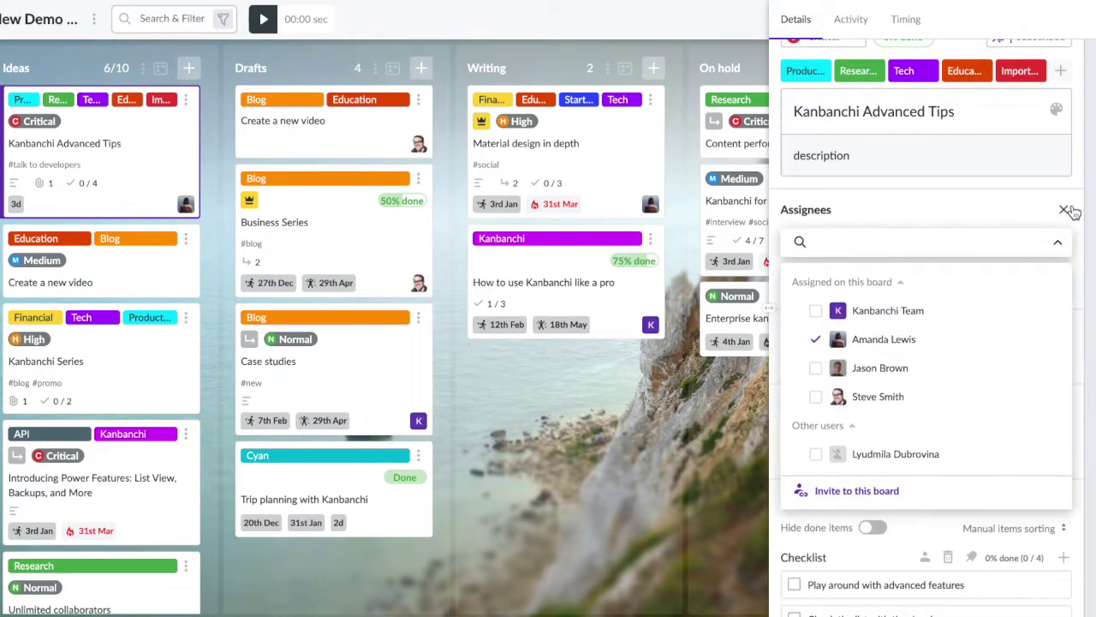
pyautogui.click(878, 367)
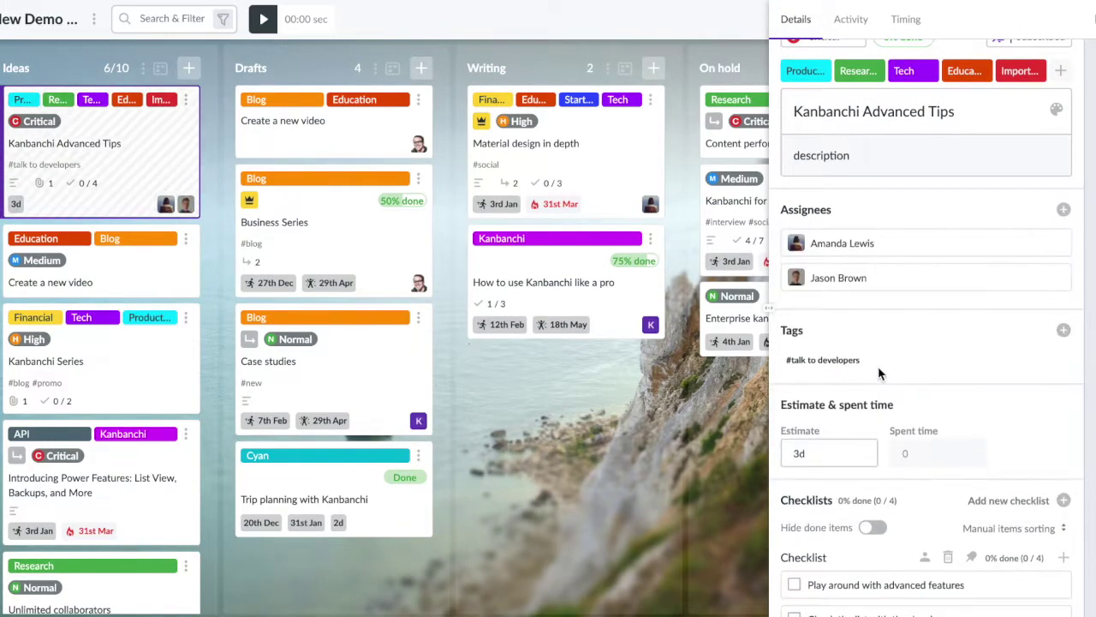
# Check off 'Read existing FAQ page' and 'Create a draft' in the card's checklist.
pyautogui.scroll(-4, 878, 367)
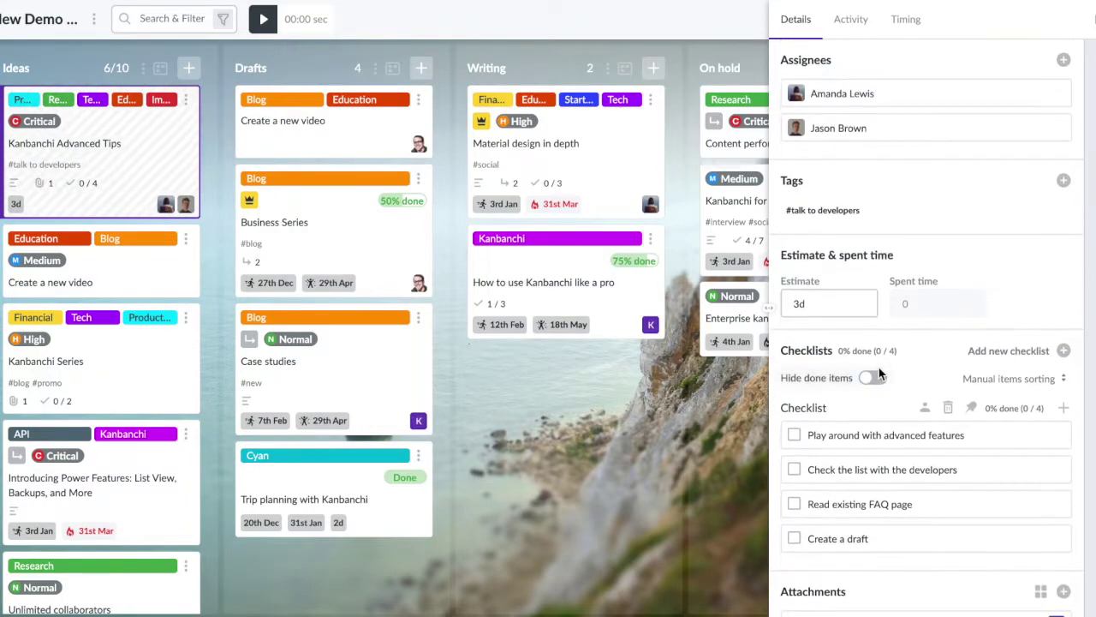
pyautogui.click(794, 378)
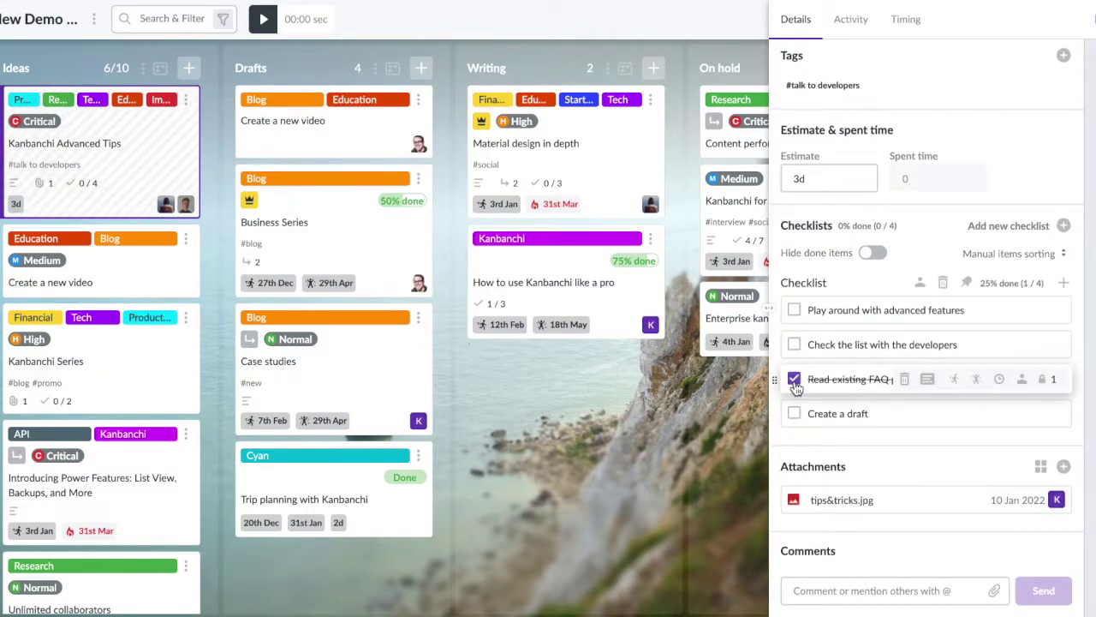
pyautogui.click(794, 413)
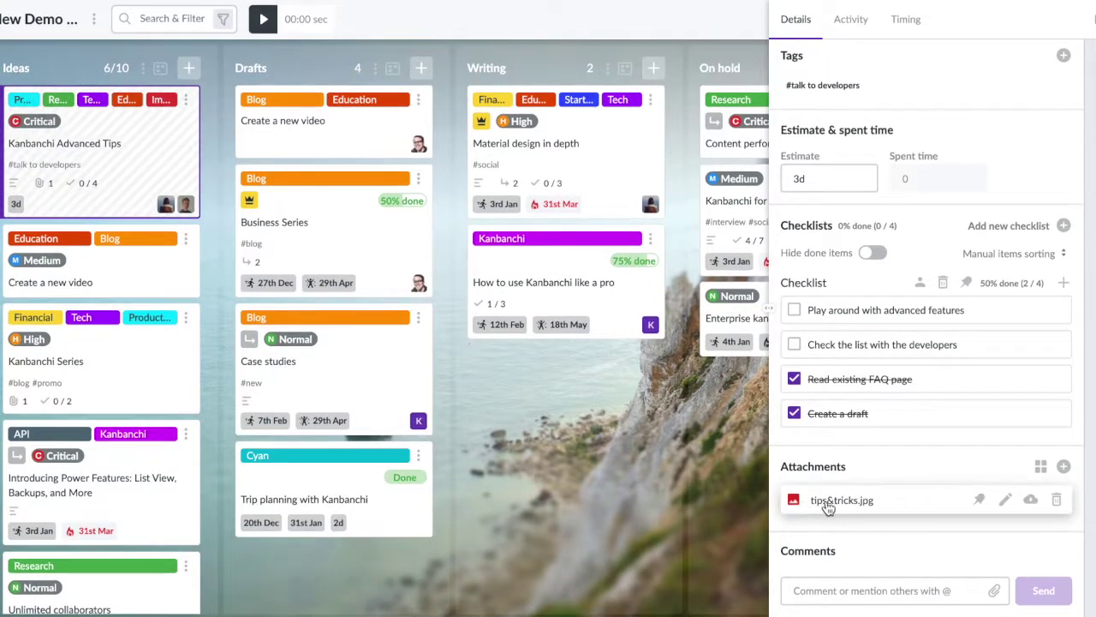
pyautogui.moveTo(828, 509)
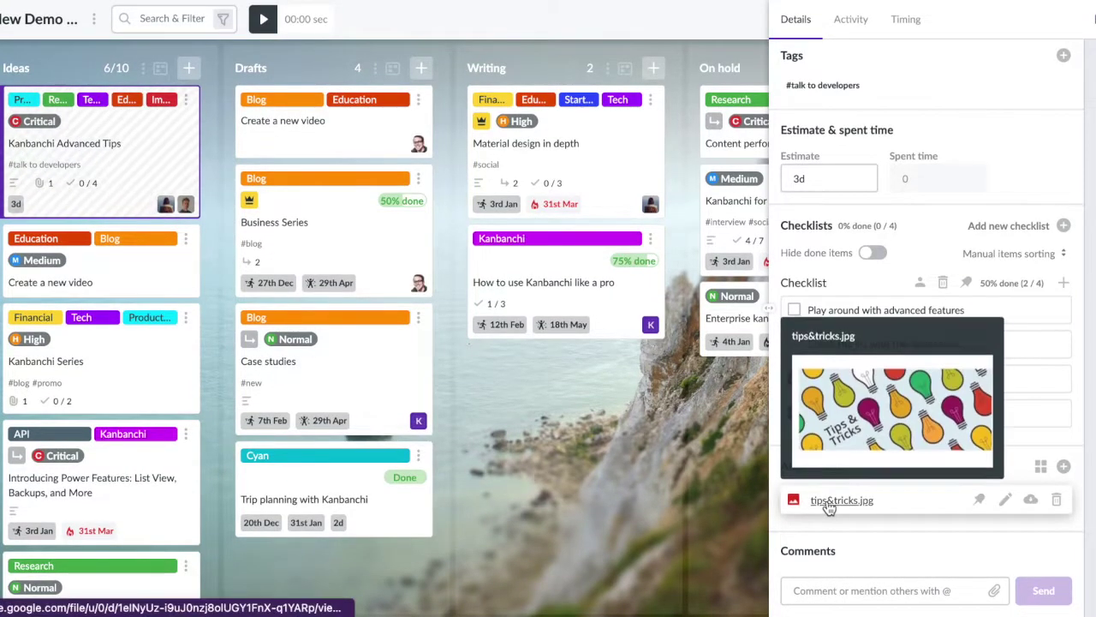
# Cancel a started file attachment and close the Advanced Tips card details.
pyautogui.click(1064, 468)
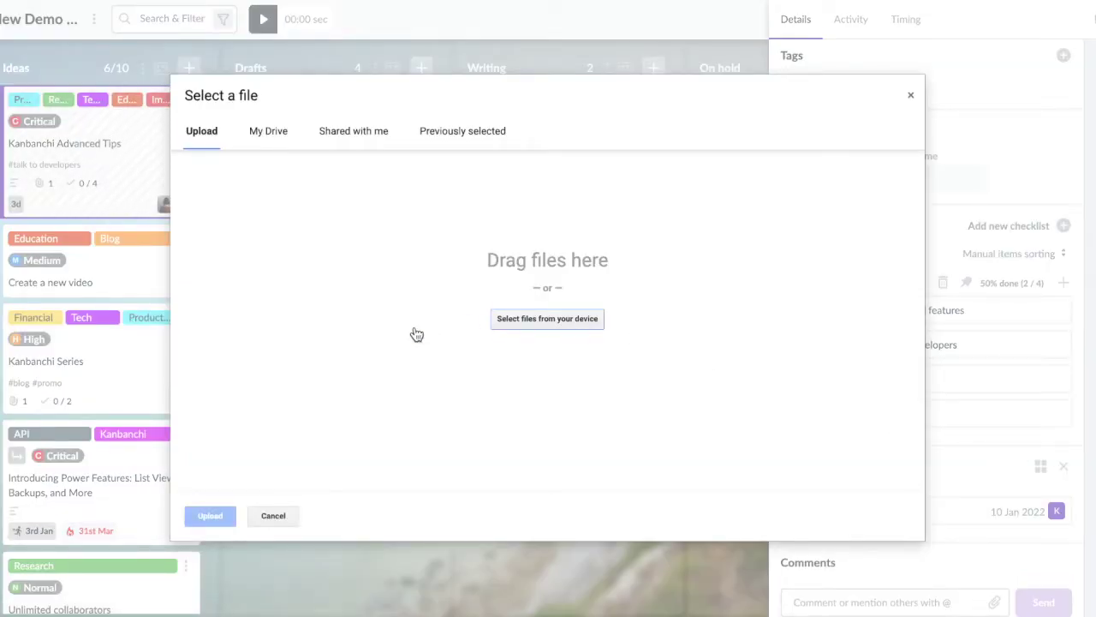
pyautogui.click(273, 516)
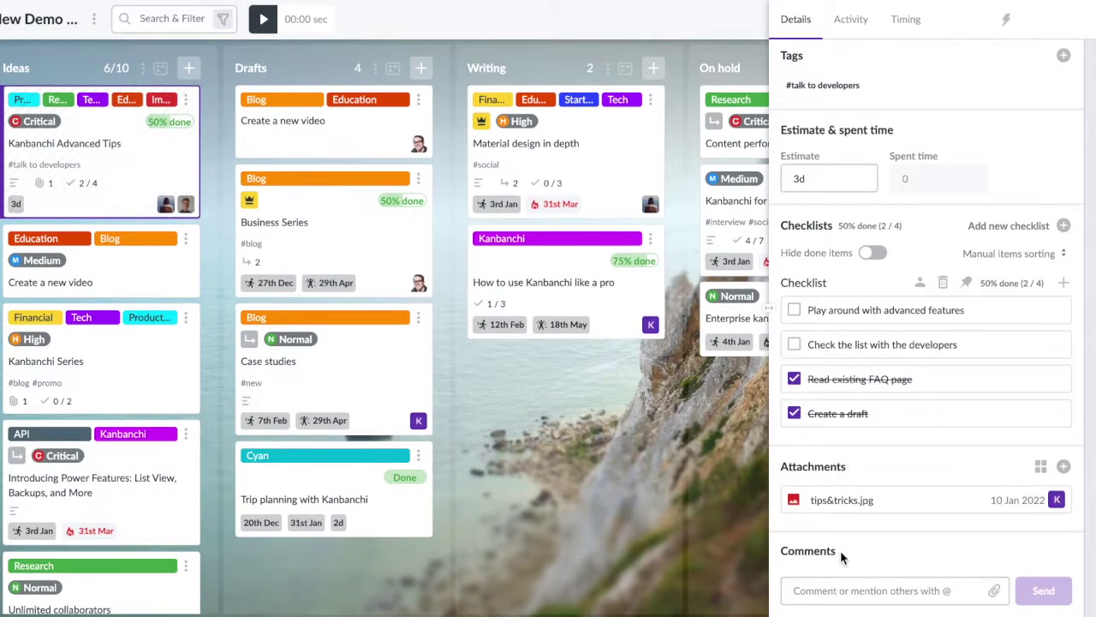
pyautogui.scroll(5, 846, 548)
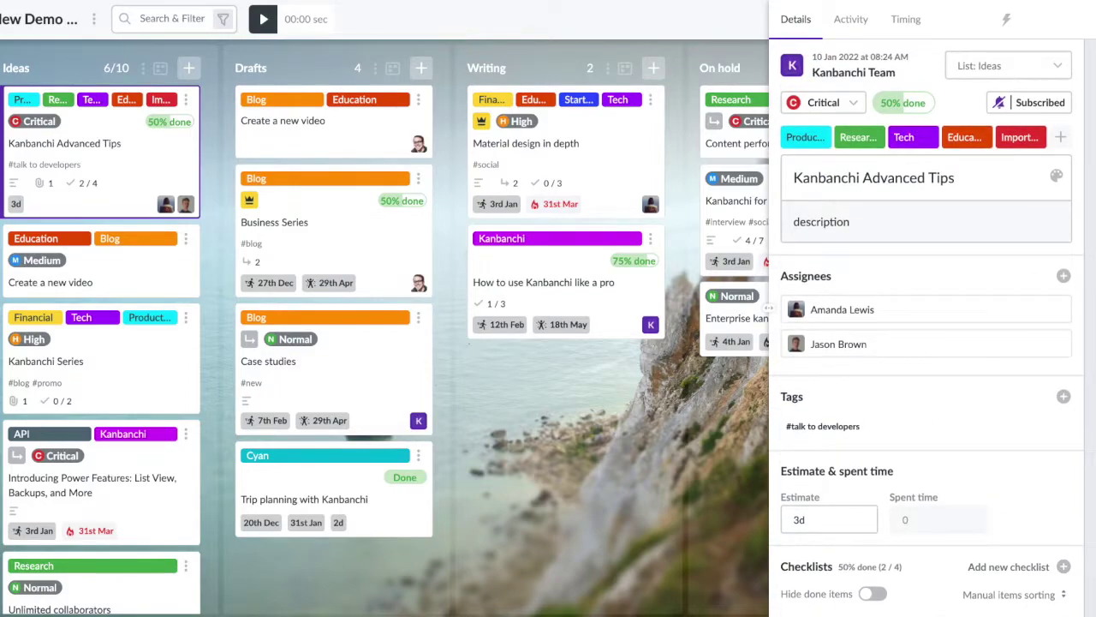
pyautogui.press('Escape')
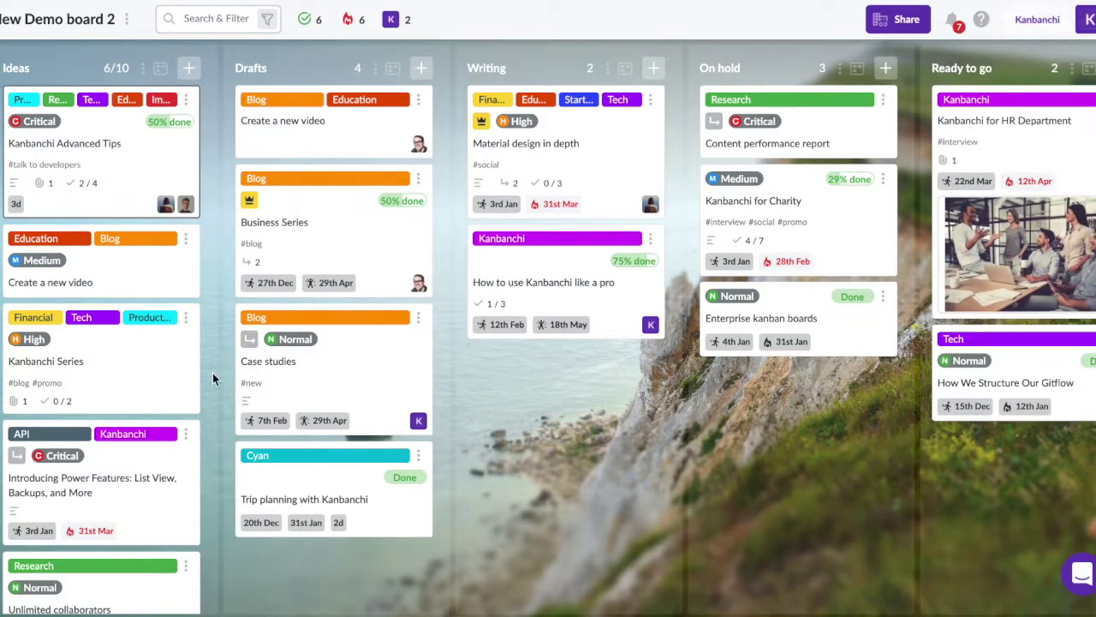
# Tick the approve and publish checklist items on 'How to use Kanbanchi like a pro'.
pyautogui.click(576, 288)
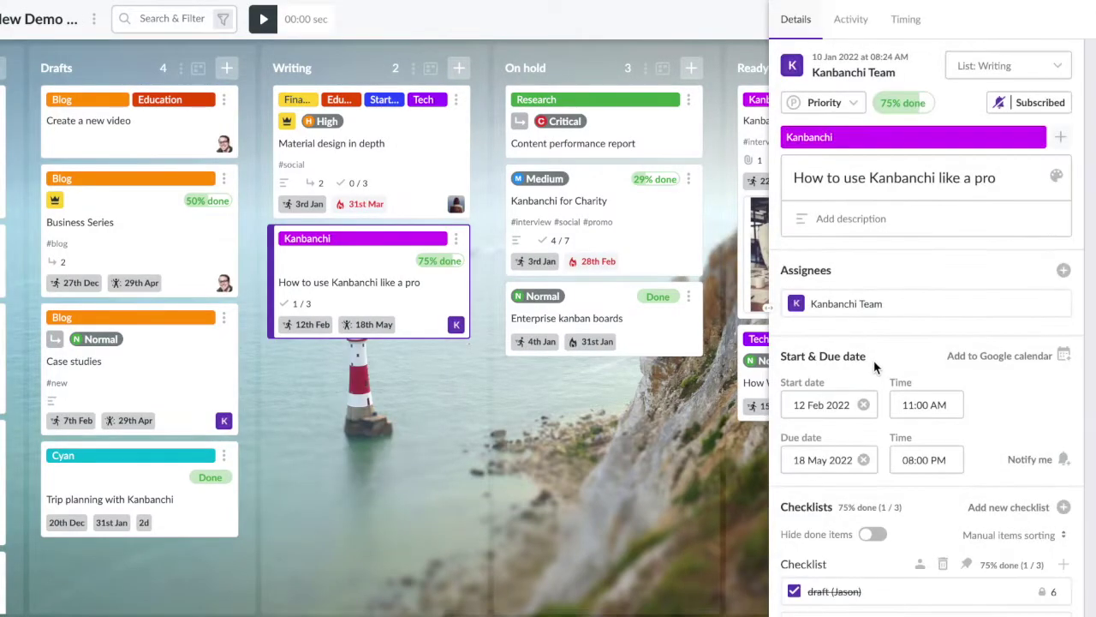
pyautogui.scroll(-2, 874, 367)
pyautogui.click(793, 502)
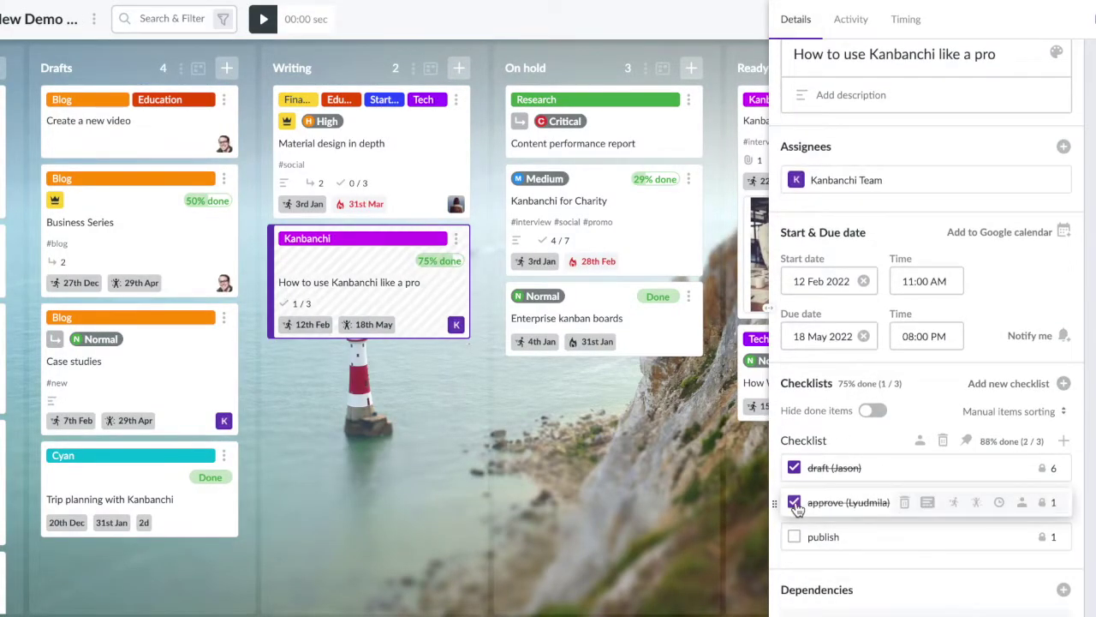
pyautogui.click(794, 536)
pyautogui.scroll(2, 942, 257)
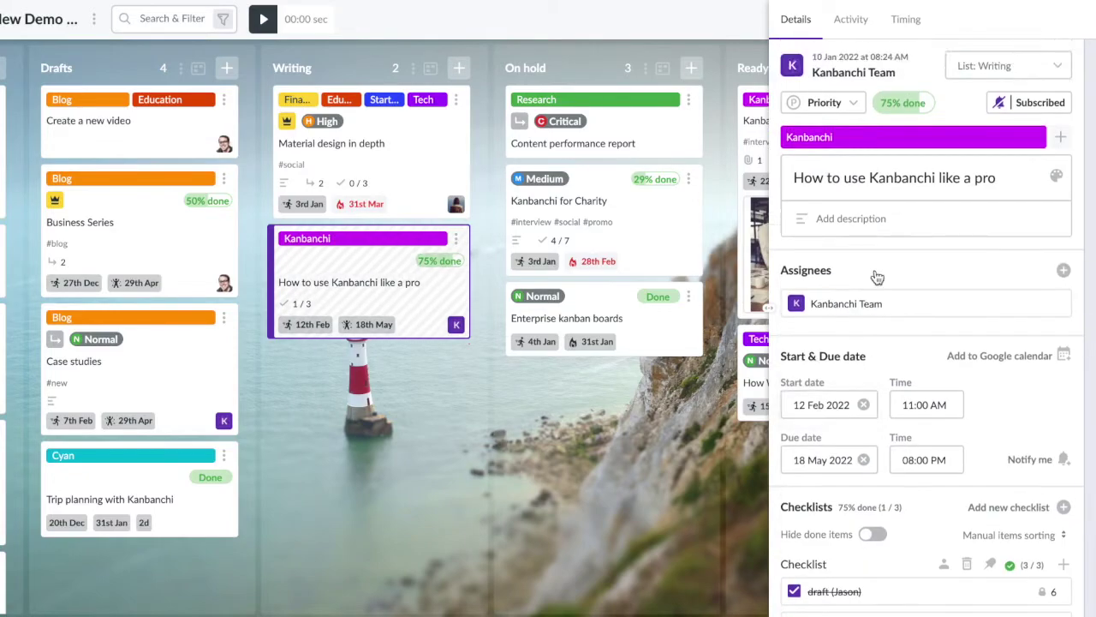
pyautogui.scroll(-5, 908, 284)
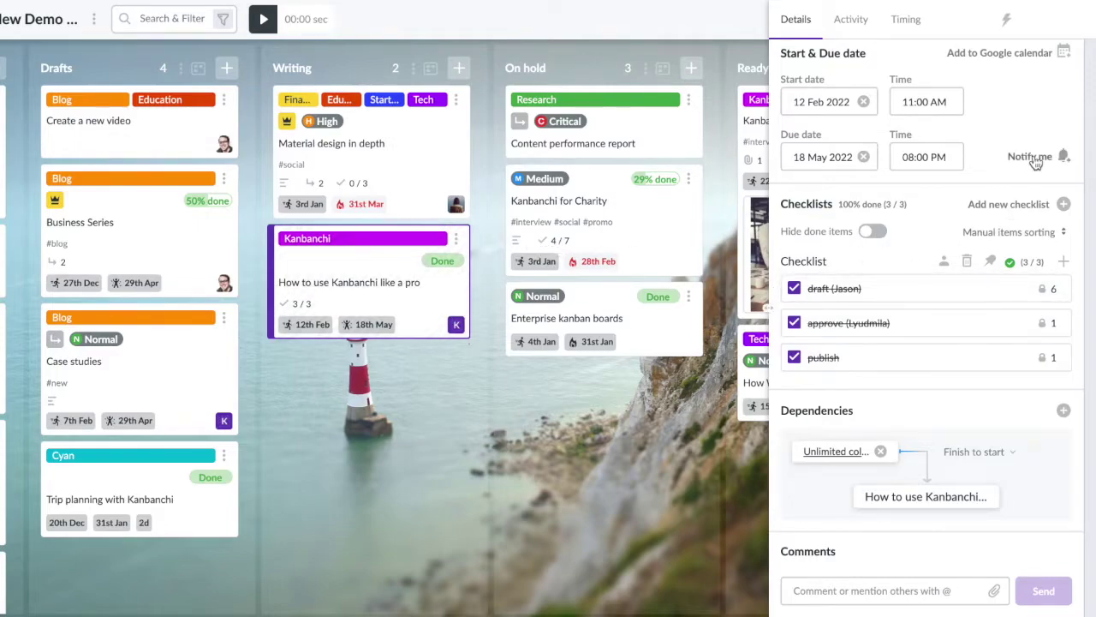
# Close the card and move it from Writing into the Ready to go list.
pyautogui.click(1093, 31)
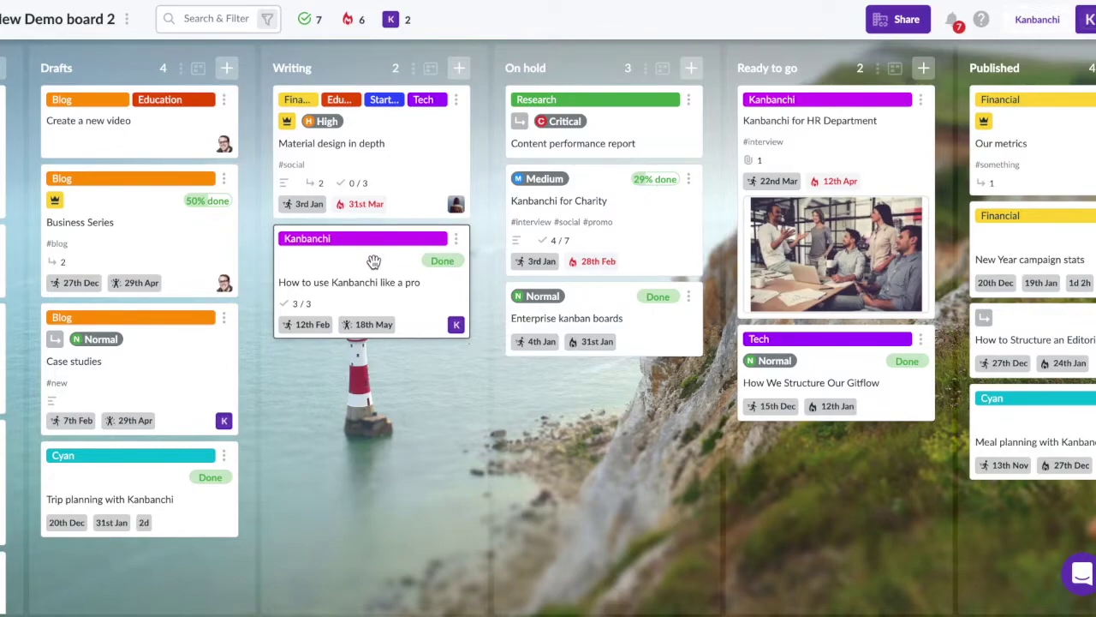
pyautogui.moveTo(374, 261); pyautogui.dragTo(806, 505)
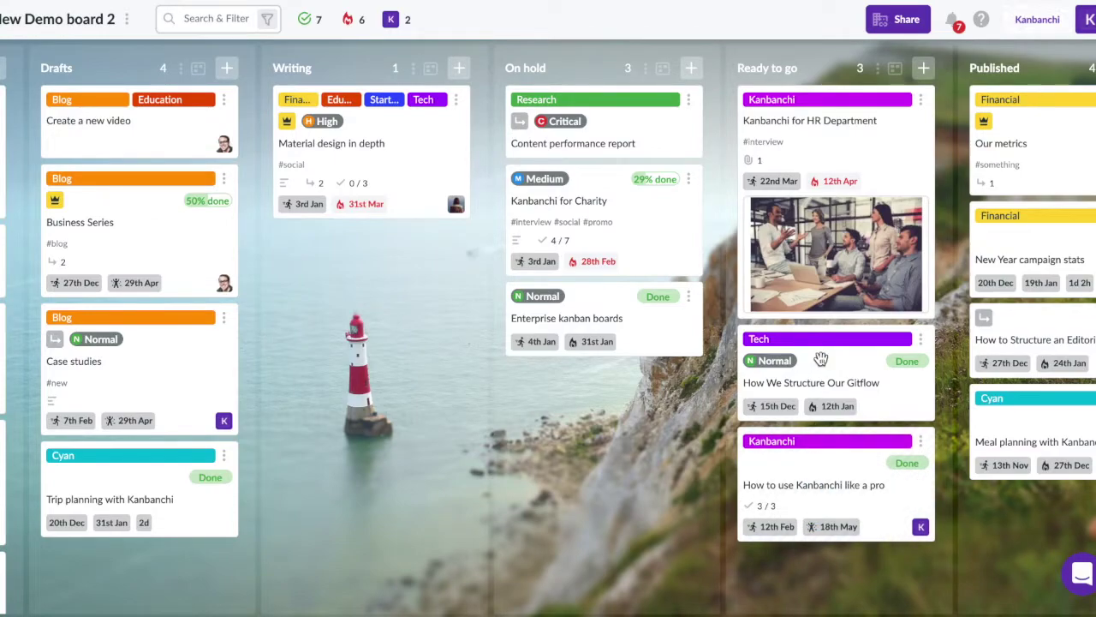
pyautogui.hscroll(5, 820, 358)
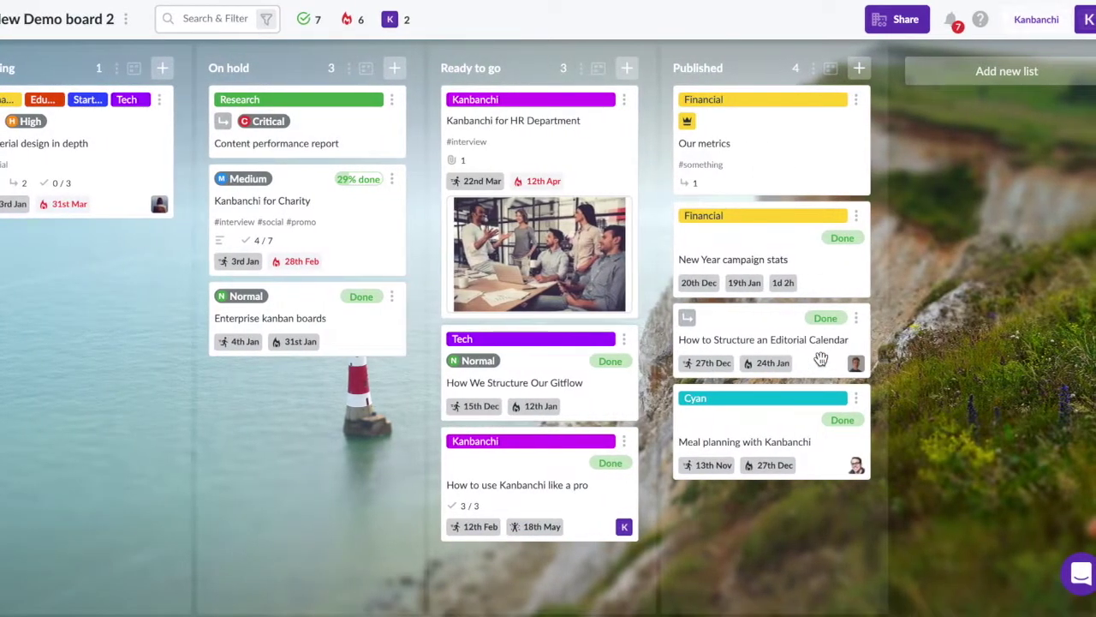
pyautogui.click(1016, 80)
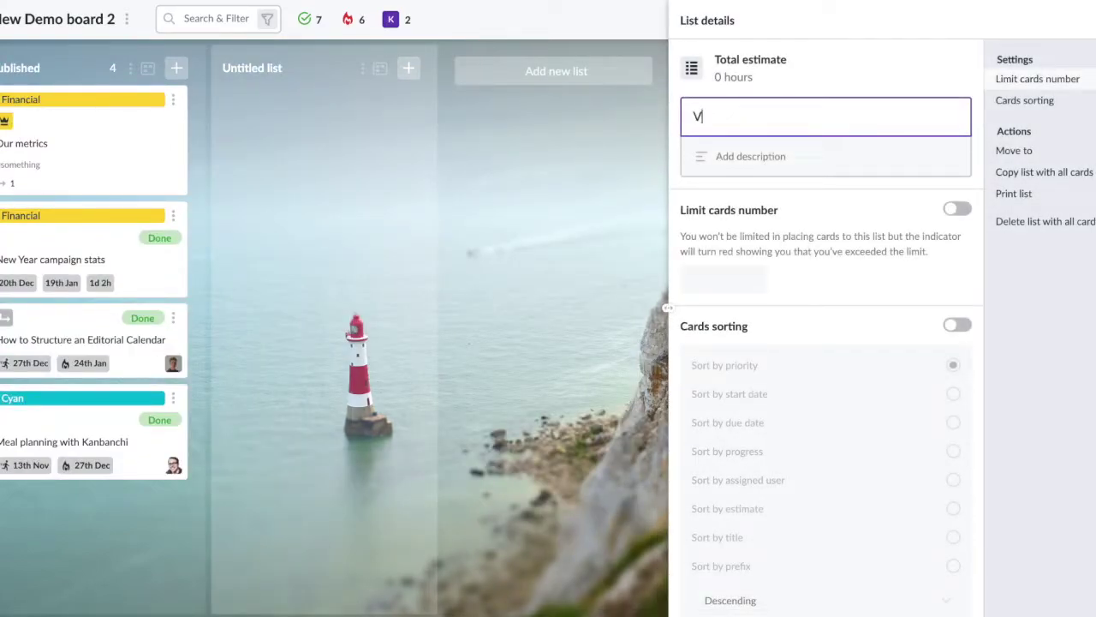
# Name the new list 'Videos' and add the card 'Google Workspace project management app'.
pyautogui.write('Videos')
pyautogui.press('Return')
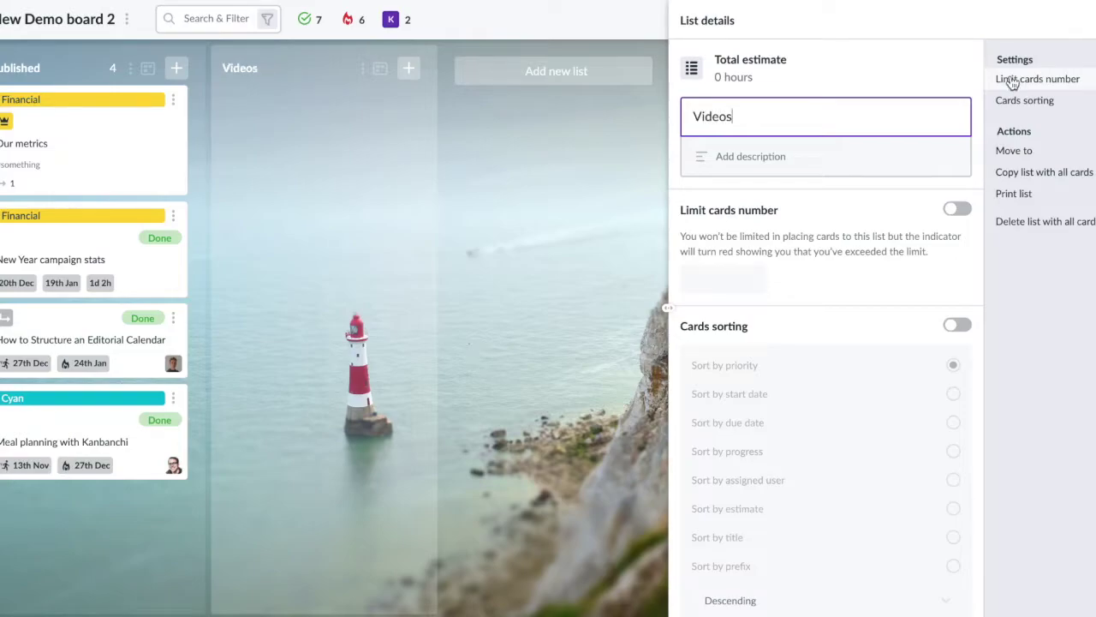
pyautogui.click(407, 71)
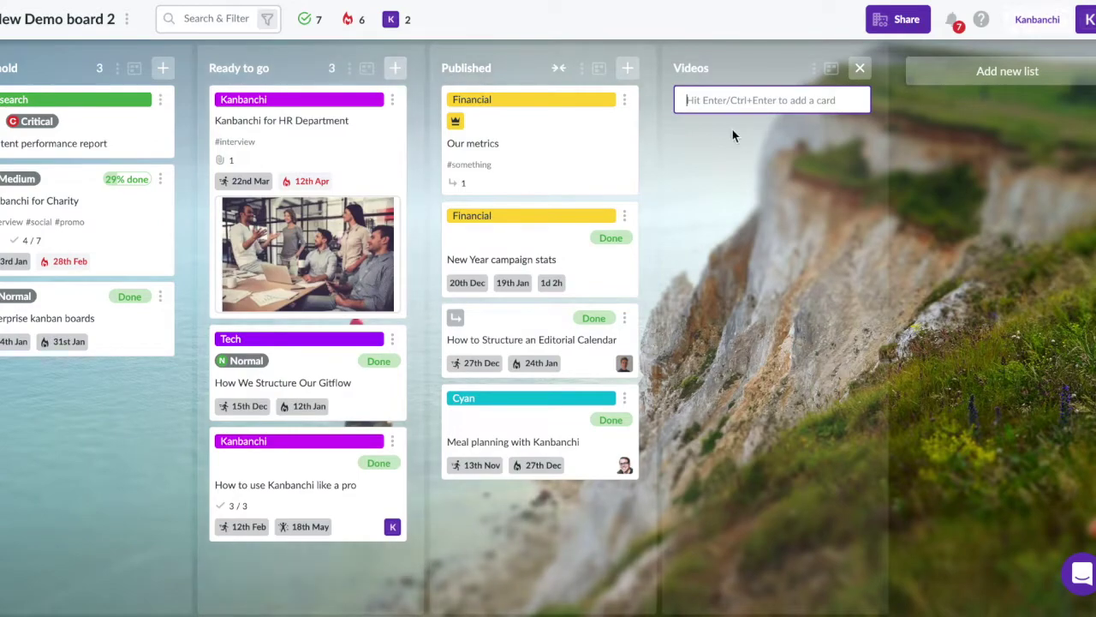
pyautogui.write('Google Workspace projec')
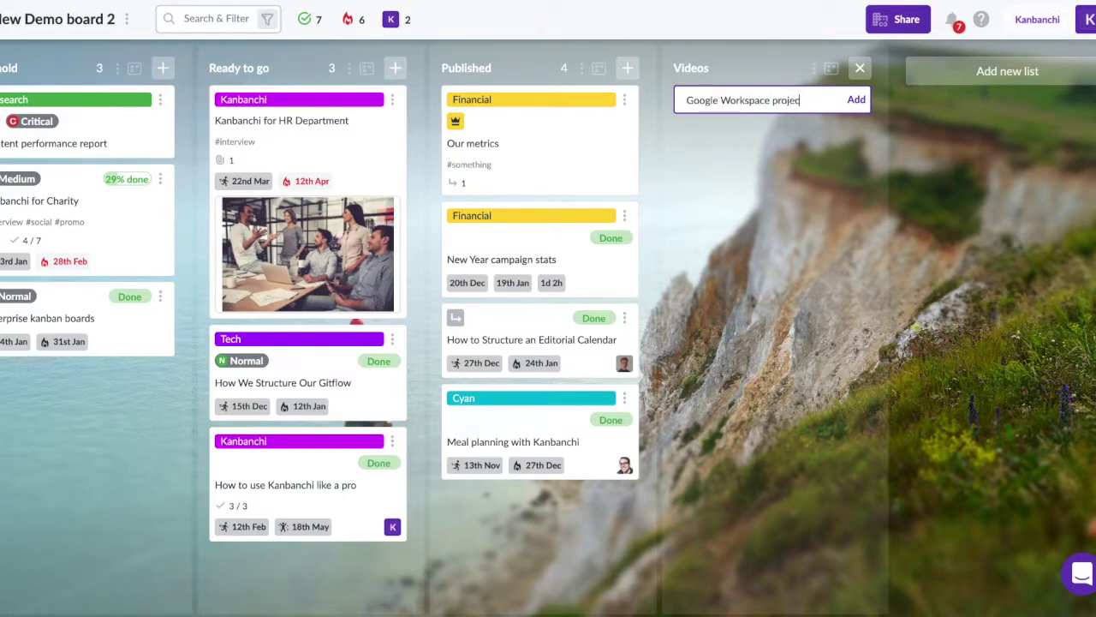
pyautogui.write('gement app')
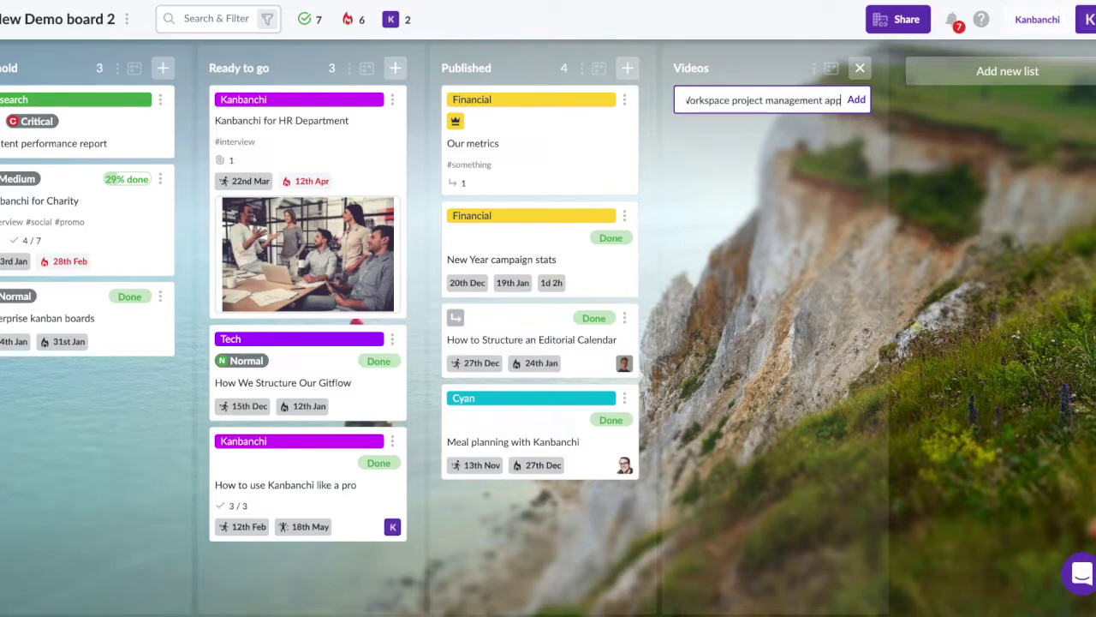
pyautogui.press('Return')
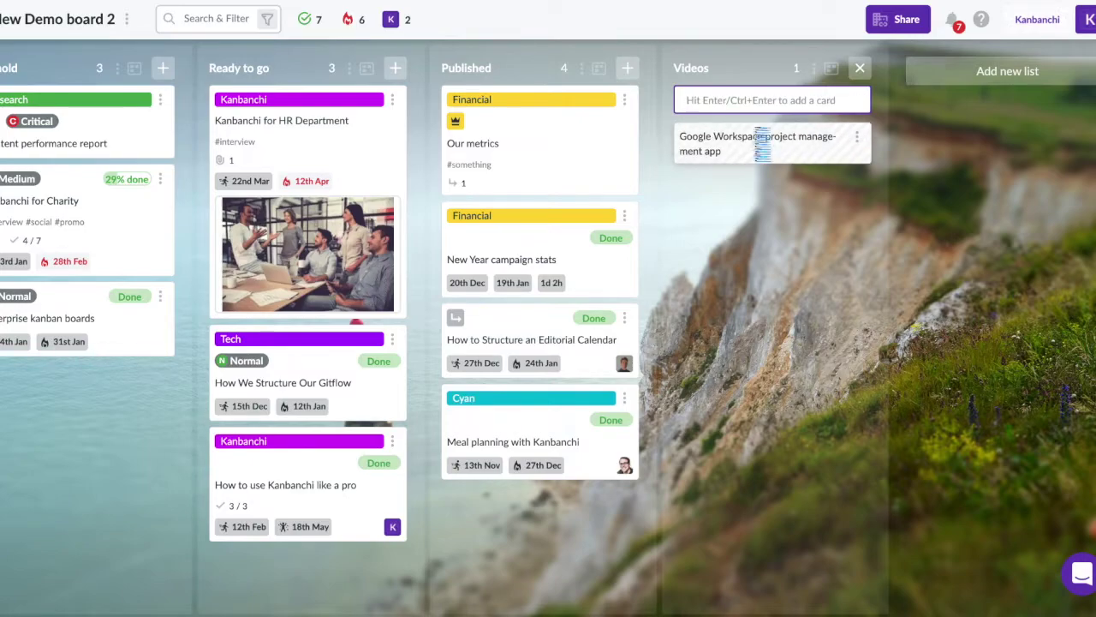
# Assign the Google Workspace project management app card to Kanbanchi Team.
pyautogui.click(750, 152)
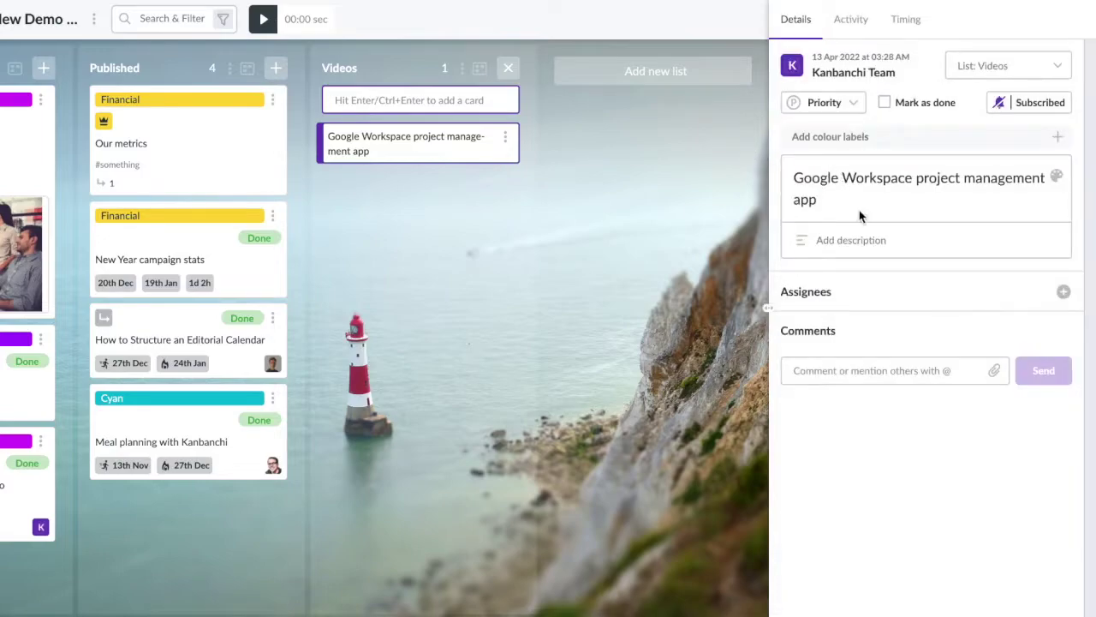
pyautogui.click(846, 291)
pyautogui.click(863, 399)
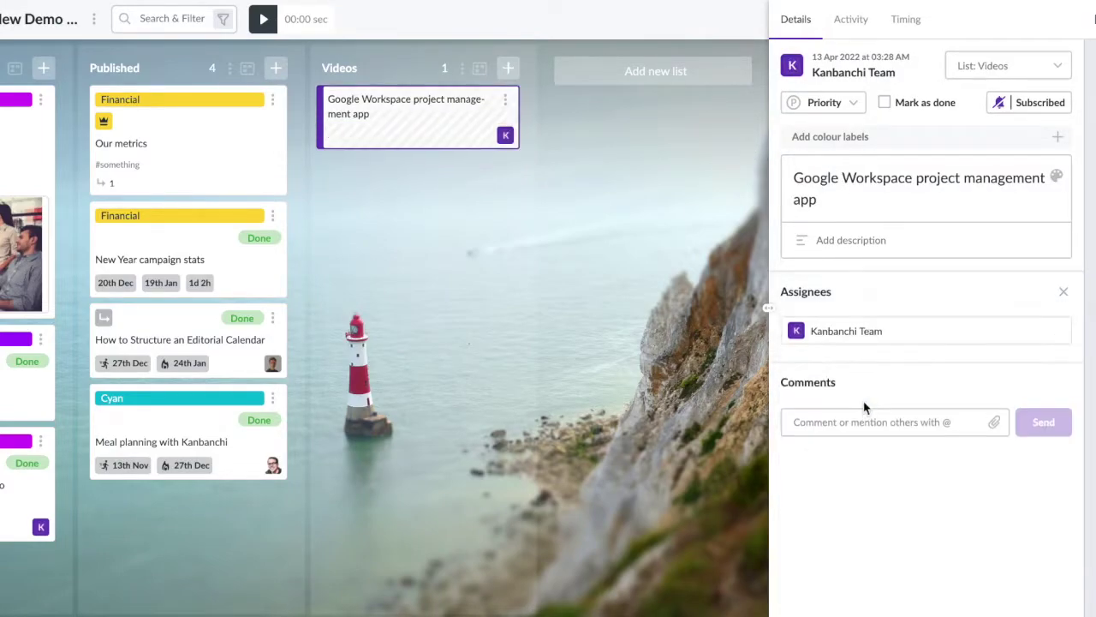
# Tag the card with Education and Blog colour labels and return to the board.
pyautogui.click(857, 139)
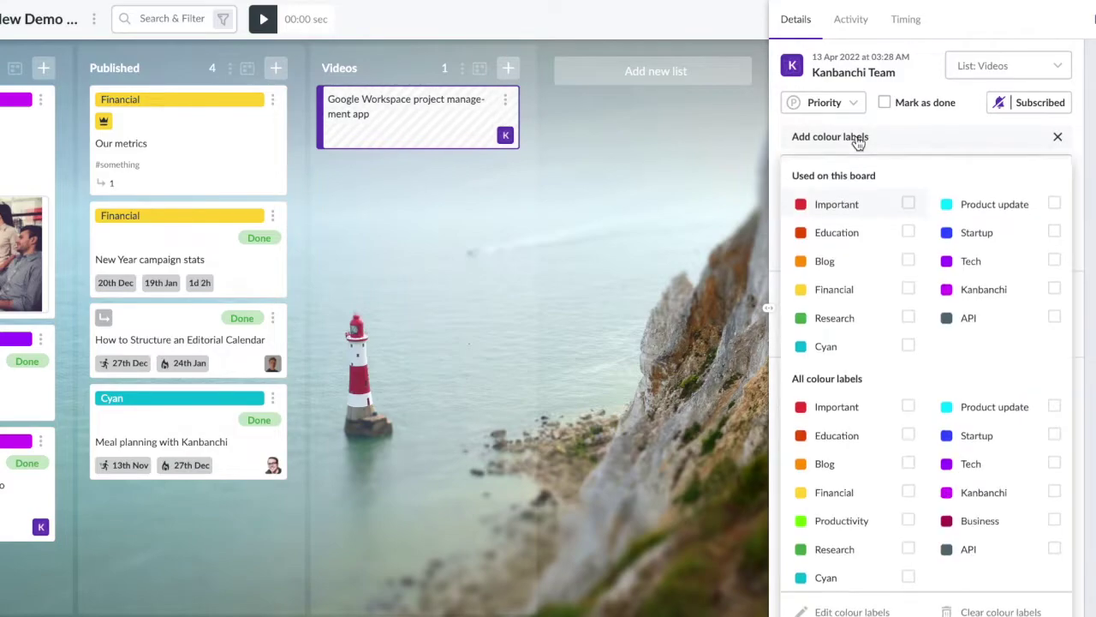
pyautogui.click(826, 217)
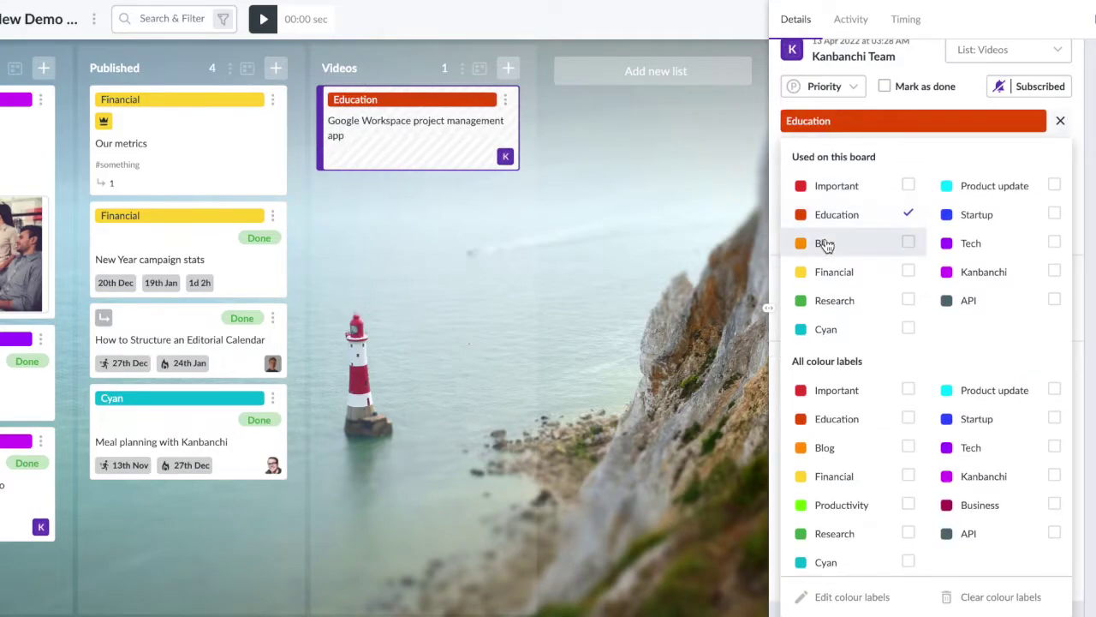
pyautogui.click(825, 245)
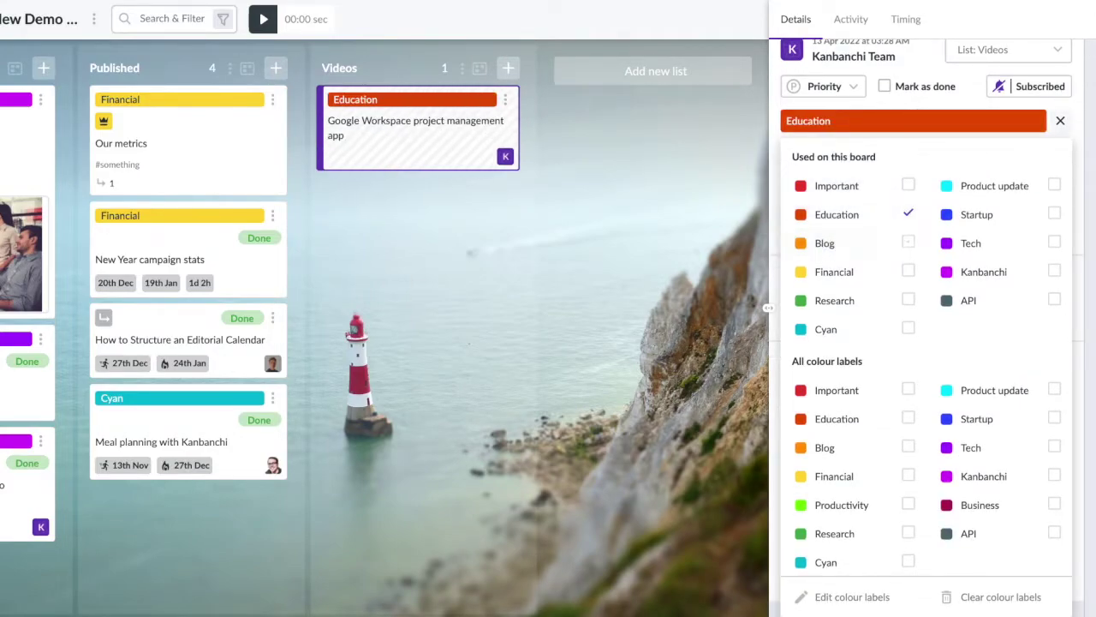
pyautogui.press('Escape')
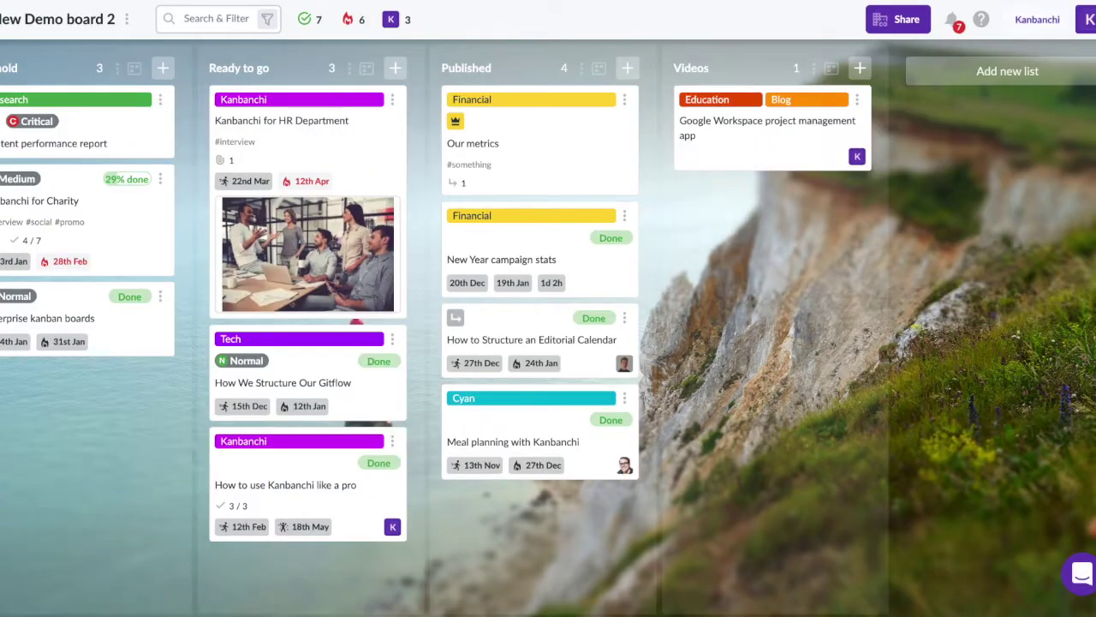
pyautogui.hscroll(-10, 721, 167)
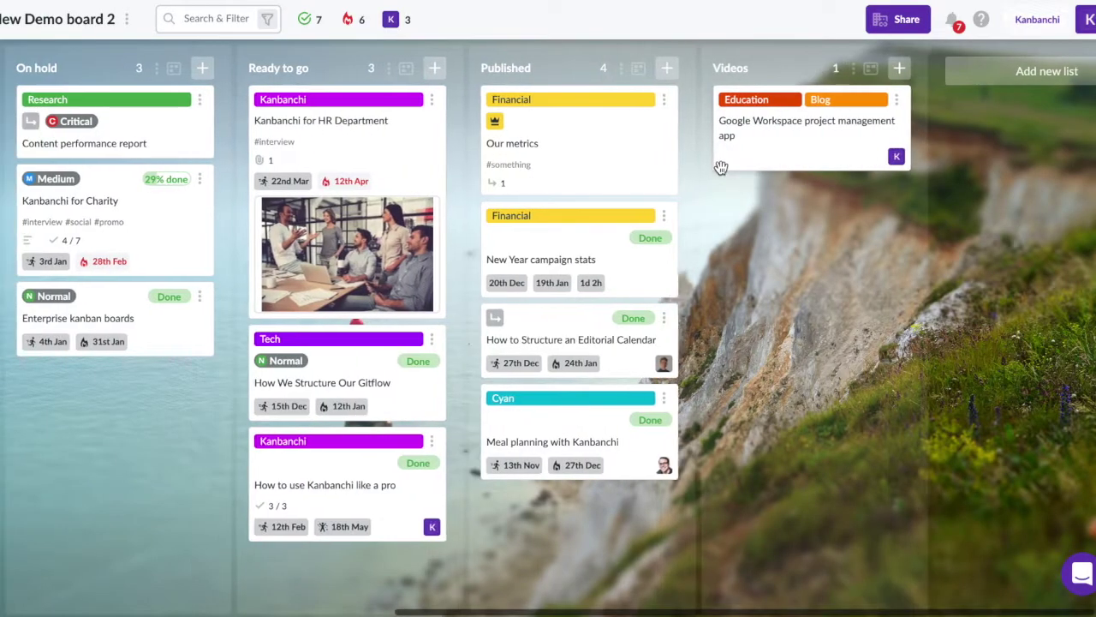